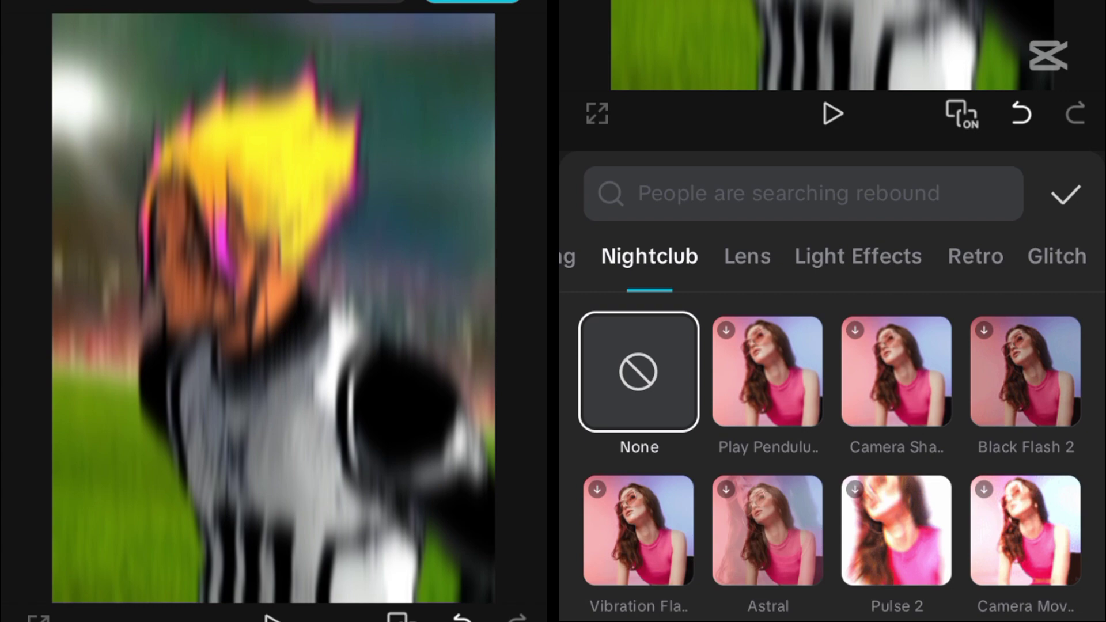
{"action": "scroll", "coordinate": [830, 256], "scroll_direction": "right", "scroll_amount": 3}
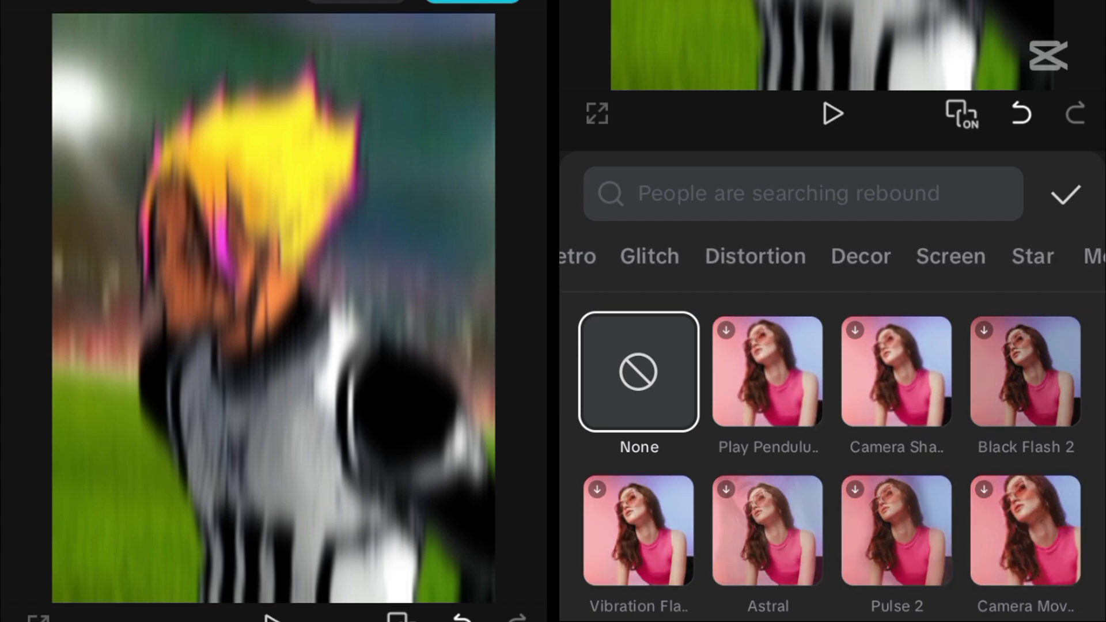
{"action": "scroll", "coordinate": [830, 255], "scroll_direction": "left", "scroll_amount": 2}
Search the effects library for 'vertical' to find Vertical Jitters
{"action": "left_click", "coordinate": [804, 194]}
{"action": "type", "text": "vertical"}
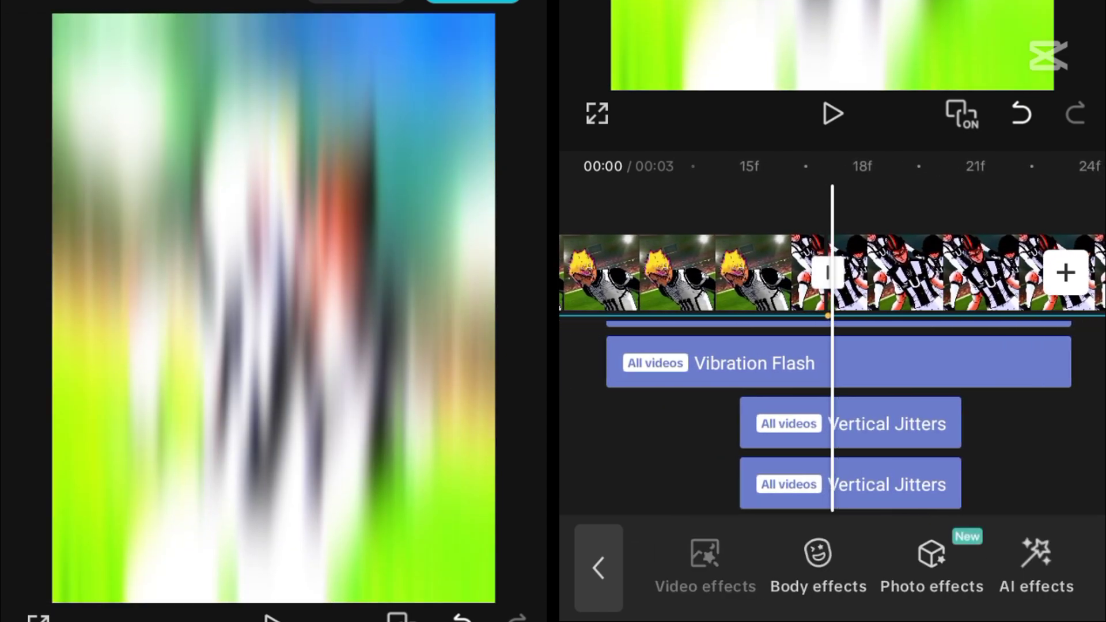
Apply the Camera Shake effect from the Video effects library
{"action": "left_click", "coordinate": [705, 567]}
{"action": "left_click", "coordinate": [898, 372]}
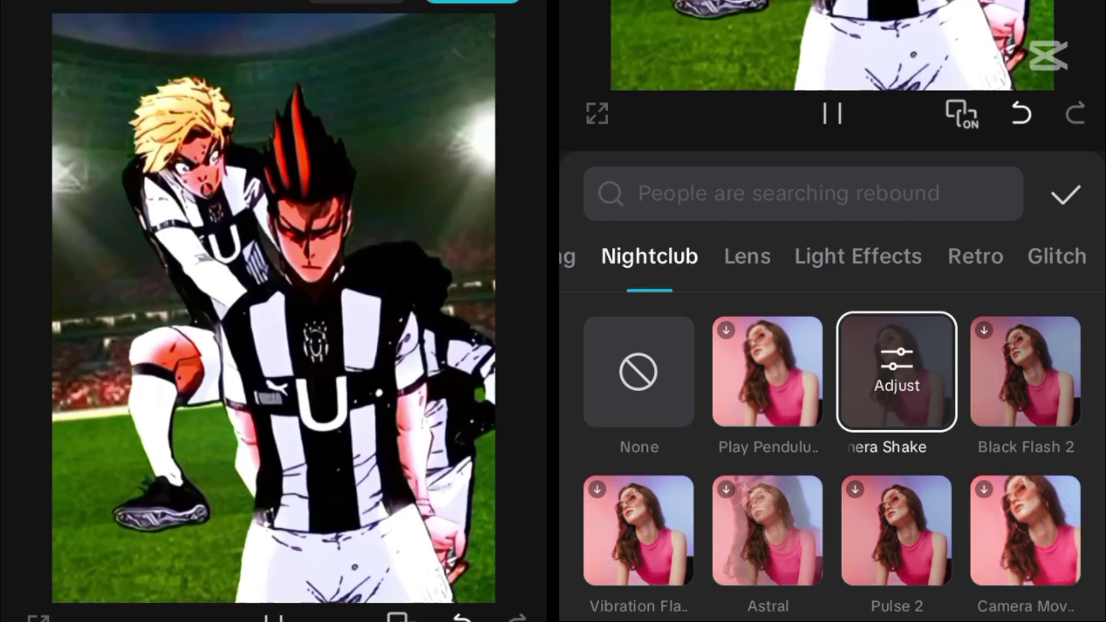